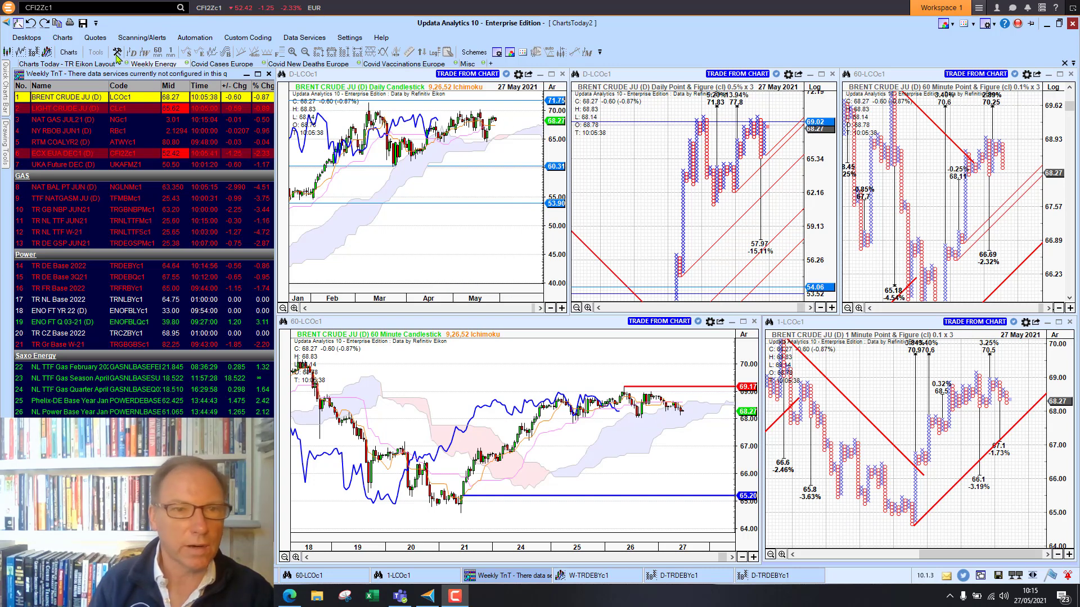
Step: Open the 'Charts Today - TR Eikon Layout' with US Dollar Index weekly, daily and 60-minute charts
left_click(71, 65)
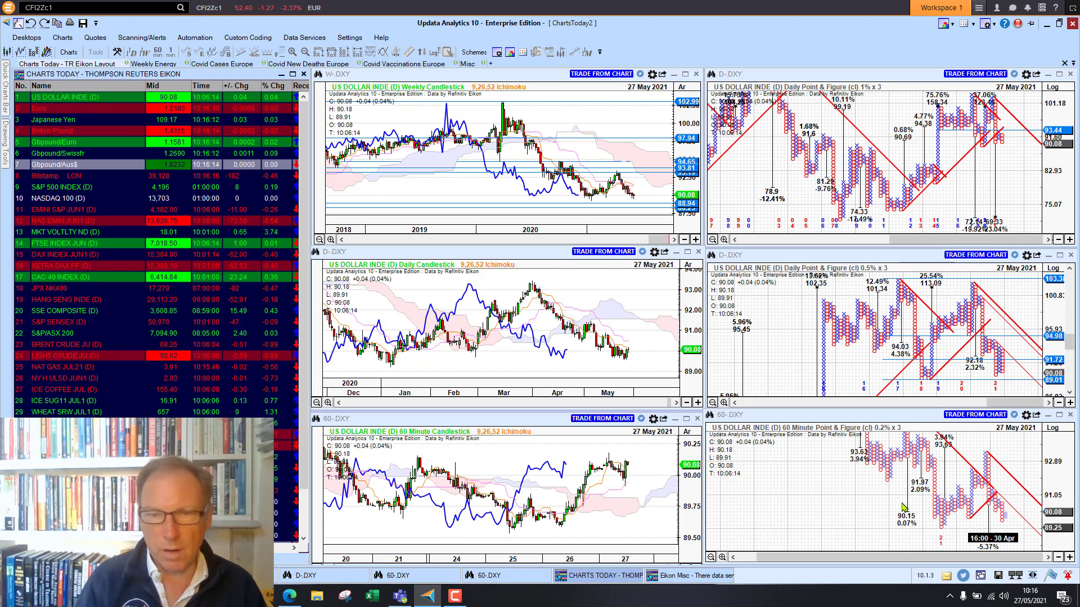
Step: Load the Euro, British Pound, Bitstamp bitcoin and S&P 500 into the linked charts in turn
left_click(77, 109)
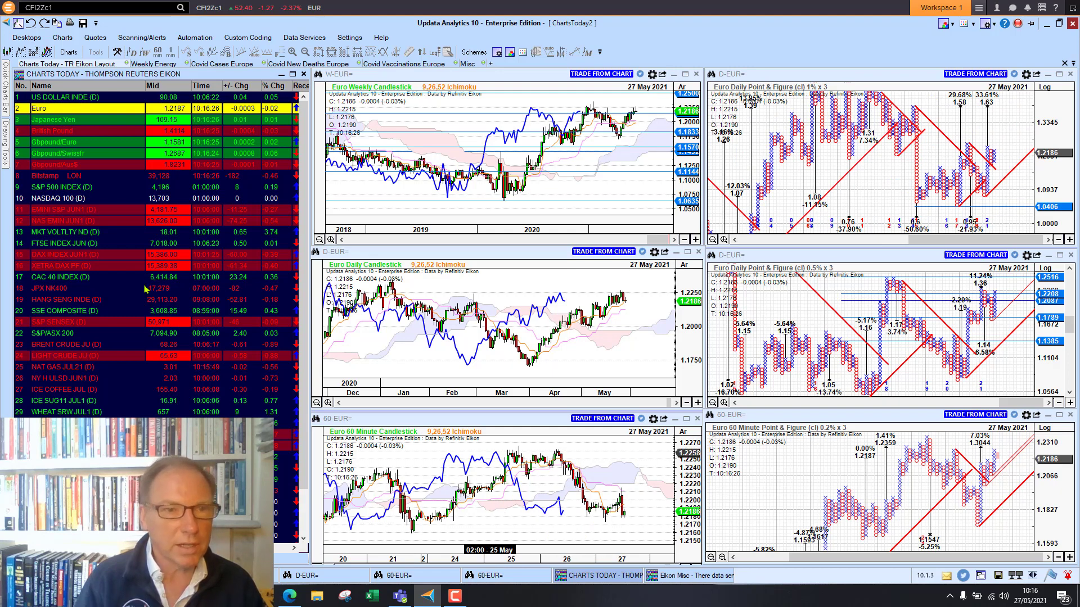
left_click(60, 134)
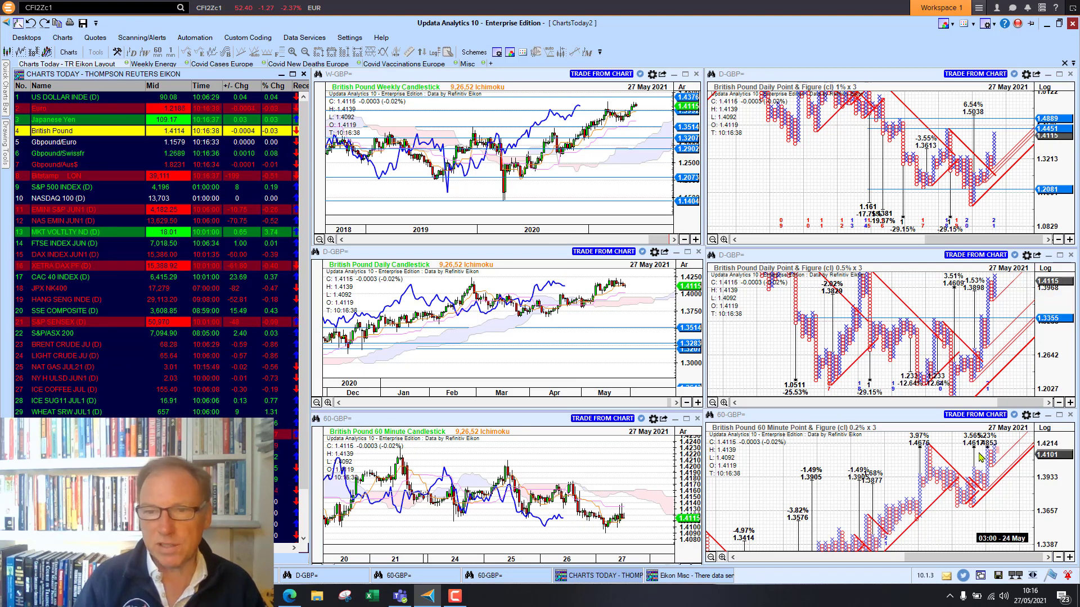
left_click(58, 179)
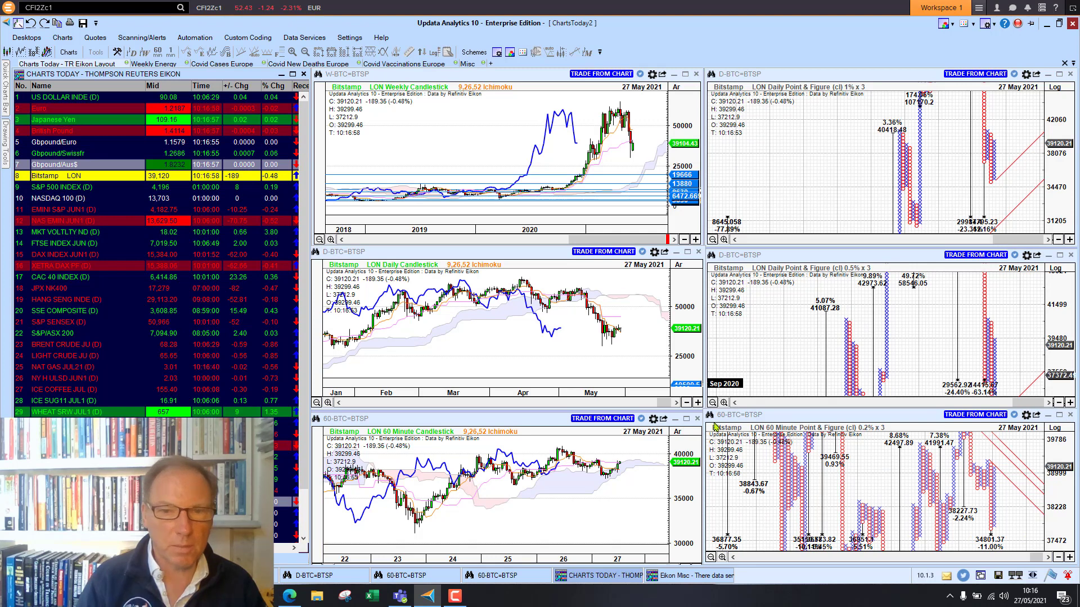
left_click(58, 190)
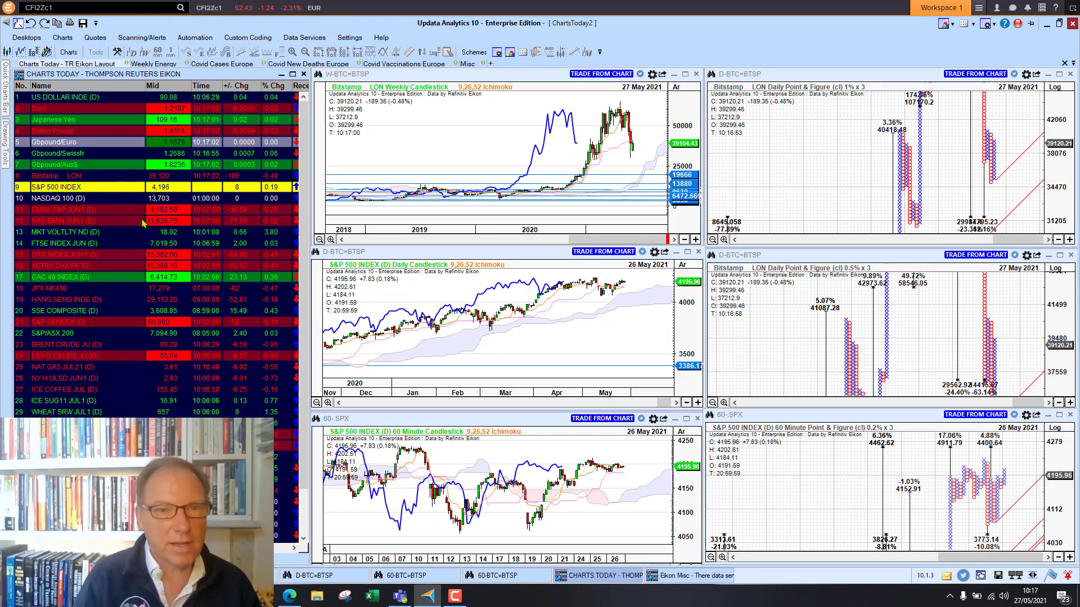
Step: Chart NASDAQ 100, EMINI S&P JUN1, NAS EMIN JUN1, MKT VOLTLTY ND and FTSE INDEX JUN in turn
left_click(63, 201)
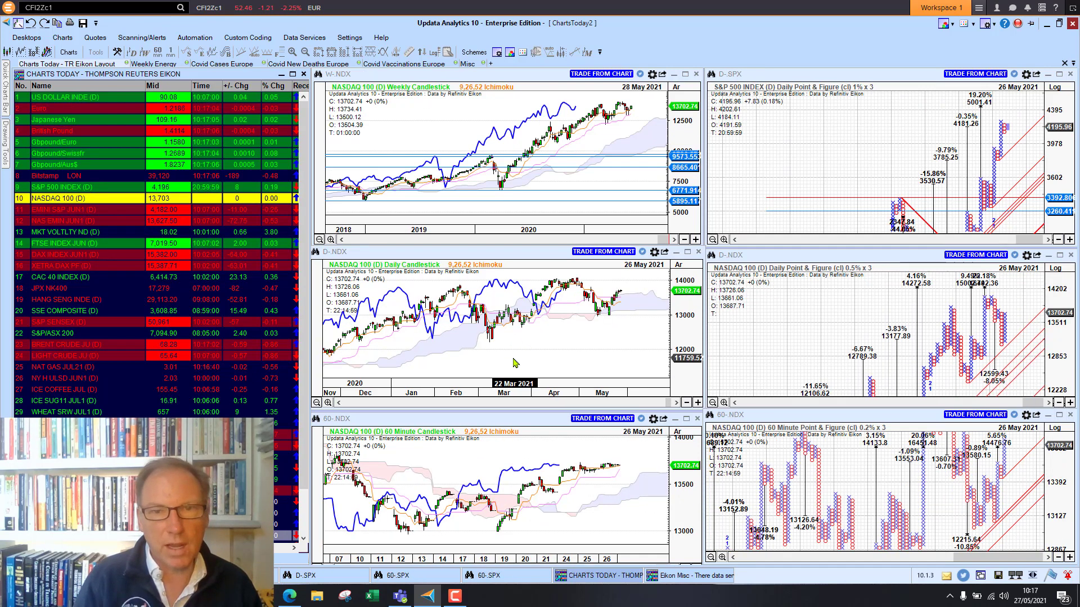
left_click(61, 212)
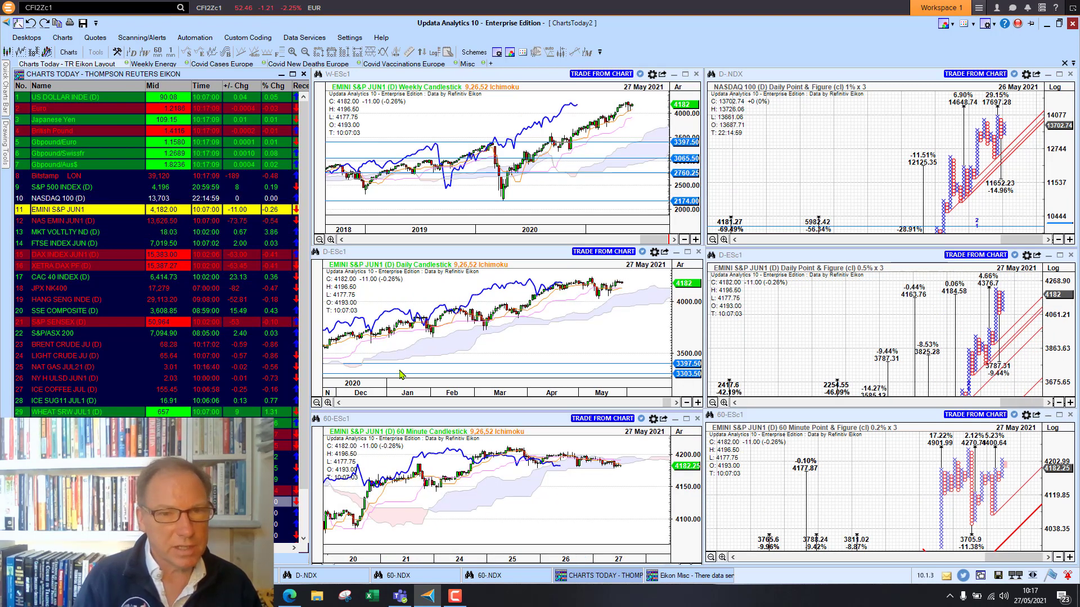
left_click(48, 222)
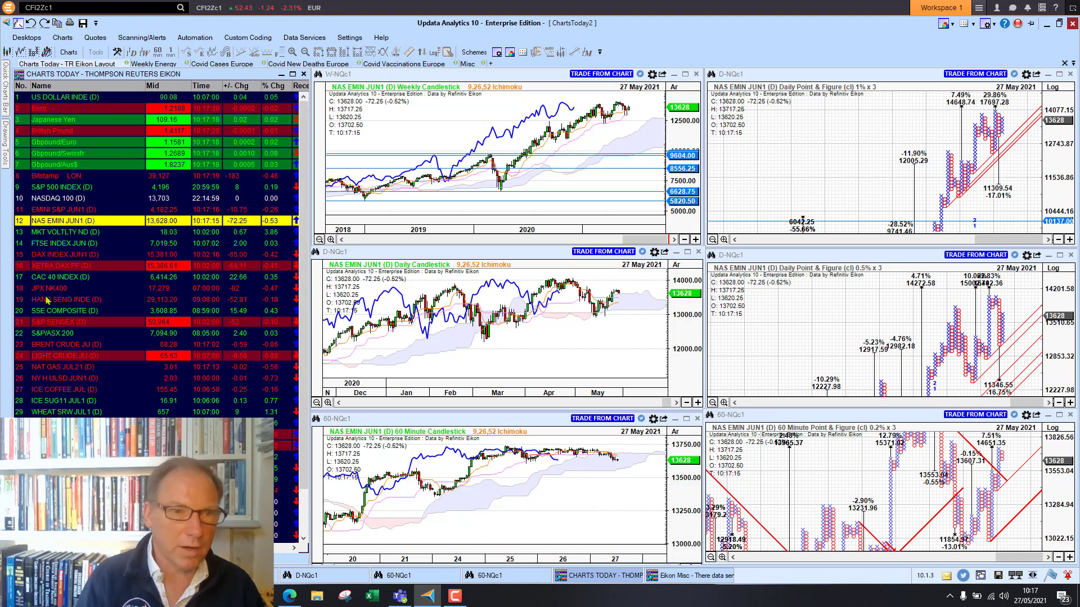
left_click(51, 233)
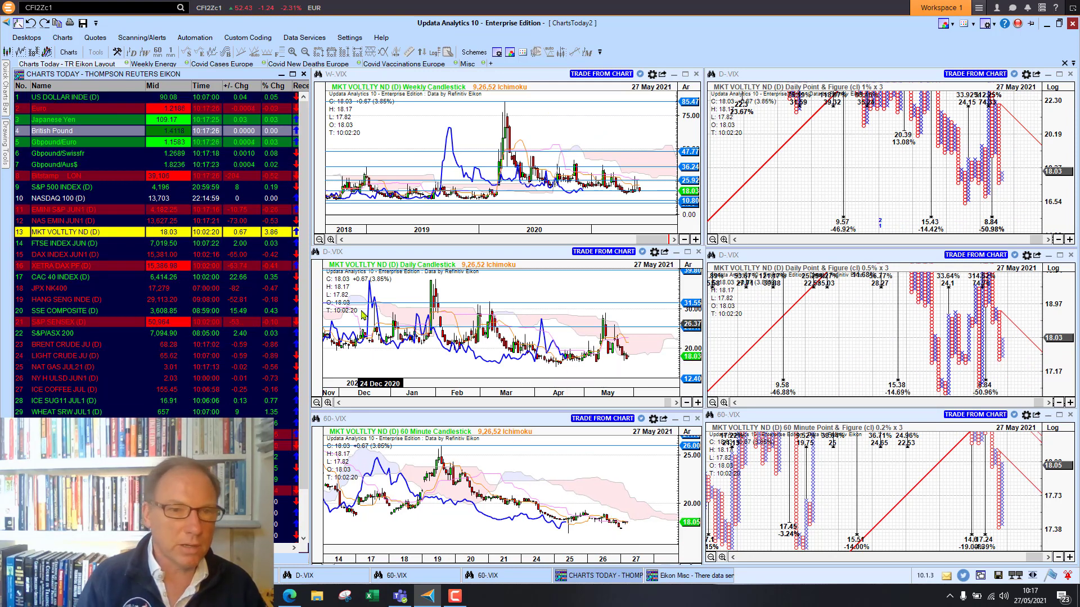
left_click(61, 245)
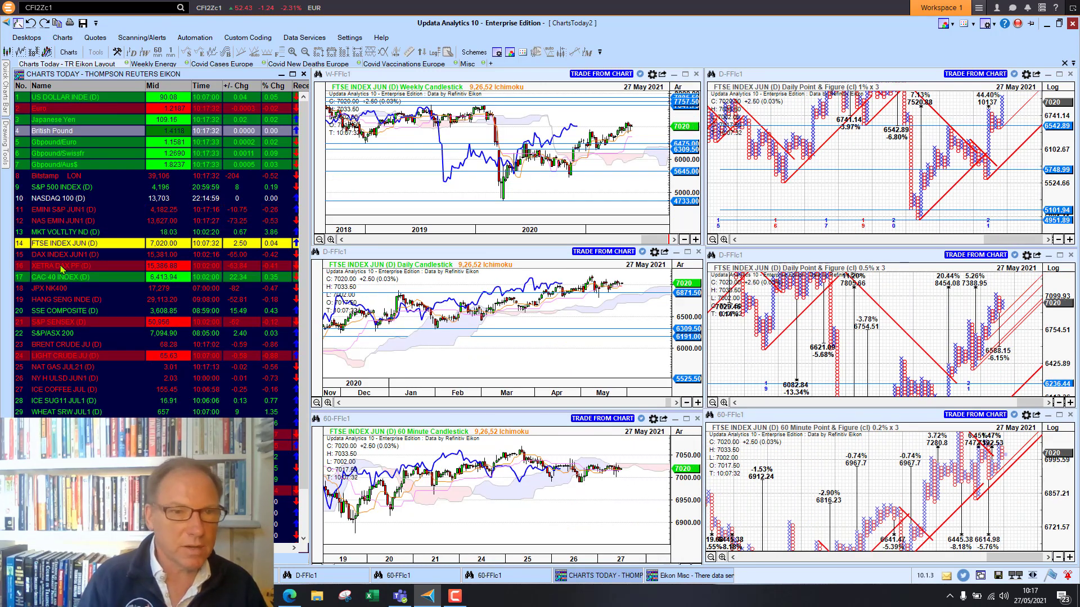
Step: Chart XETRA DAX, CAC 40, JPX NK400, S&P SENSEX, S&P/ASX 200, WHEAT SRW JUL1, then corn
left_click(62, 268)
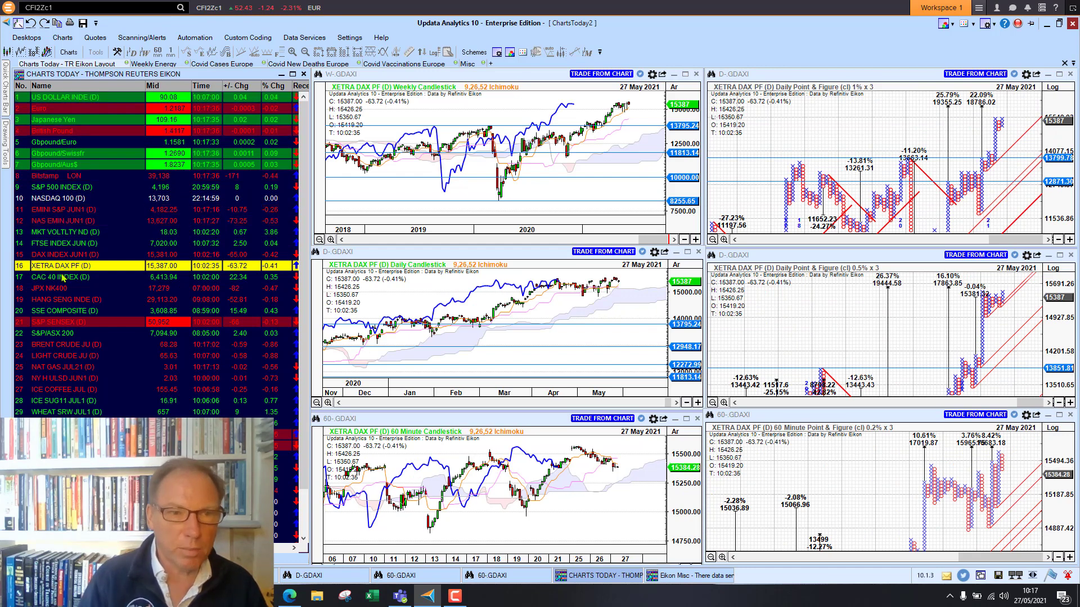
left_click(63, 277)
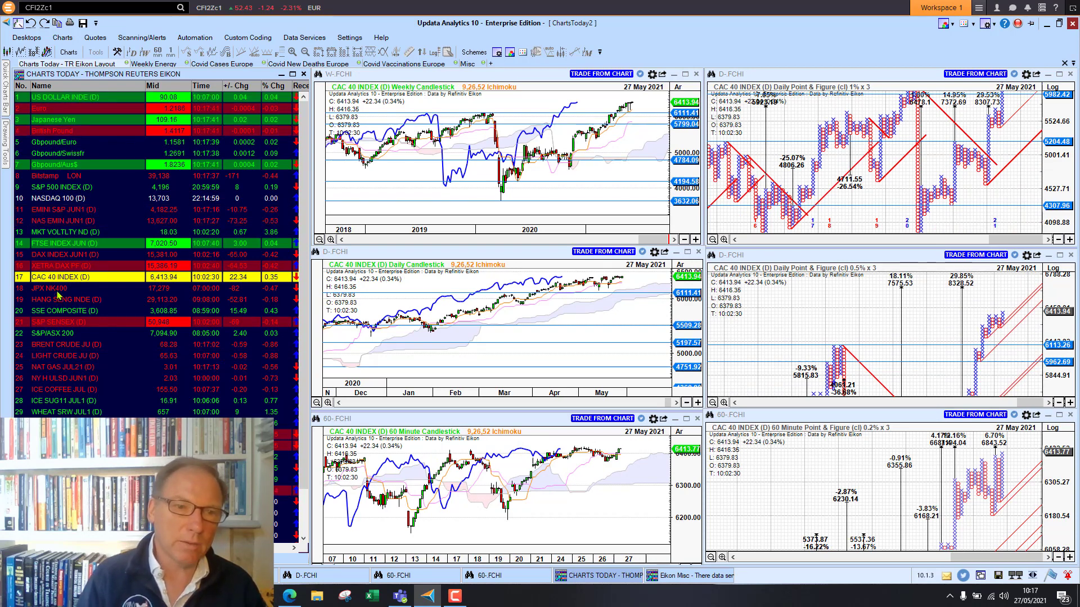
left_click(58, 290)
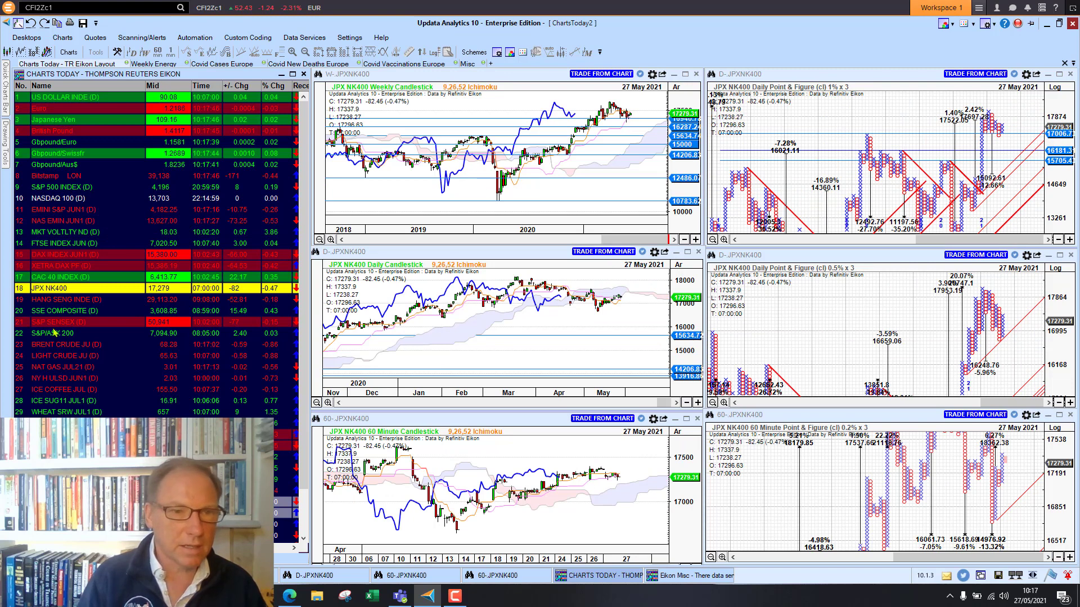
left_click(63, 324)
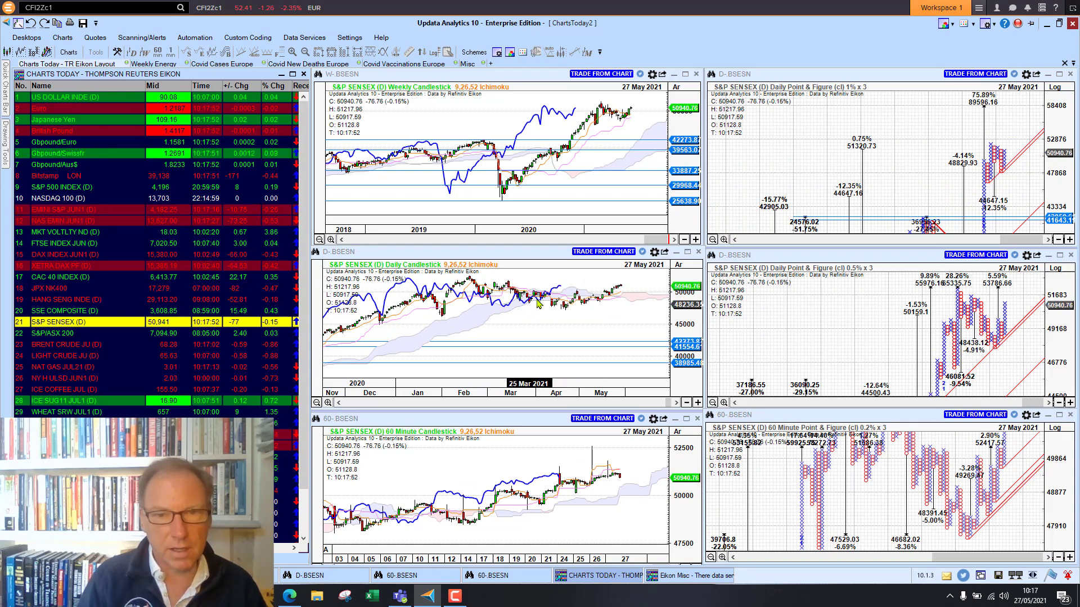
left_click(66, 334)
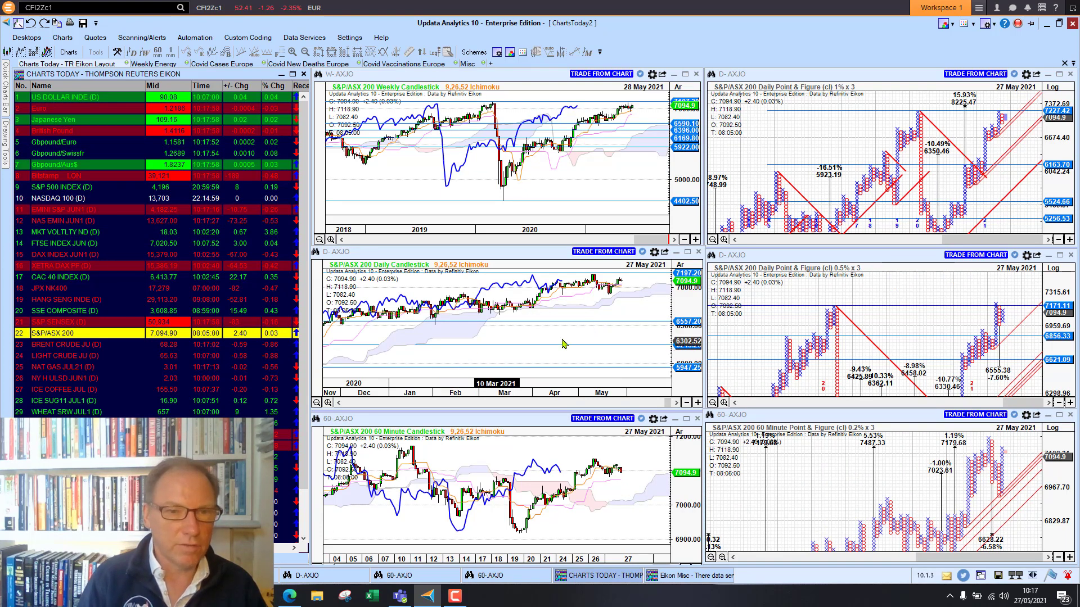
left_click(61, 412)
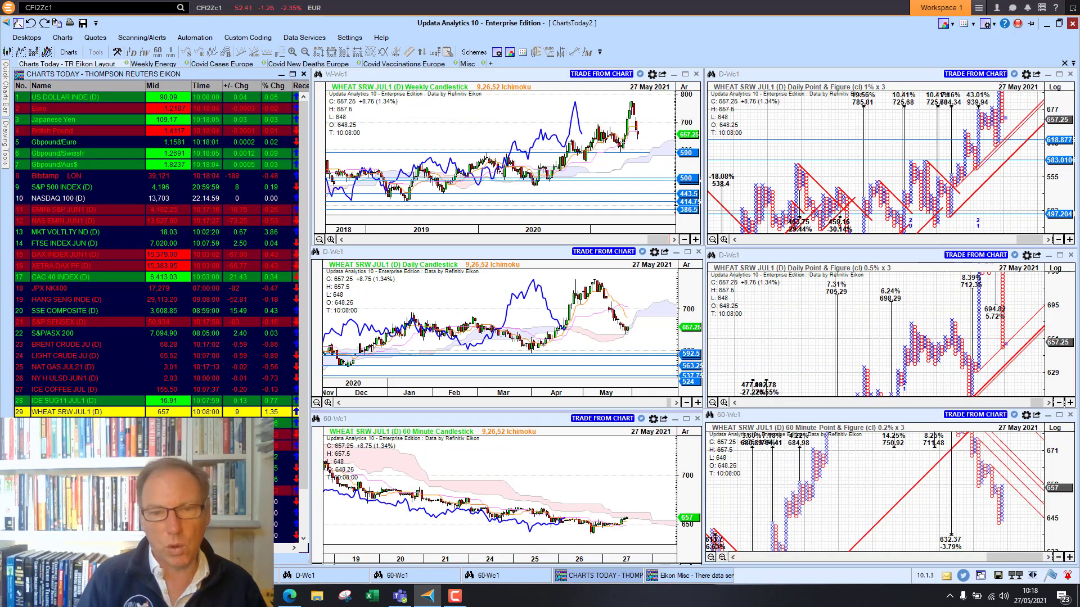
key("Down")
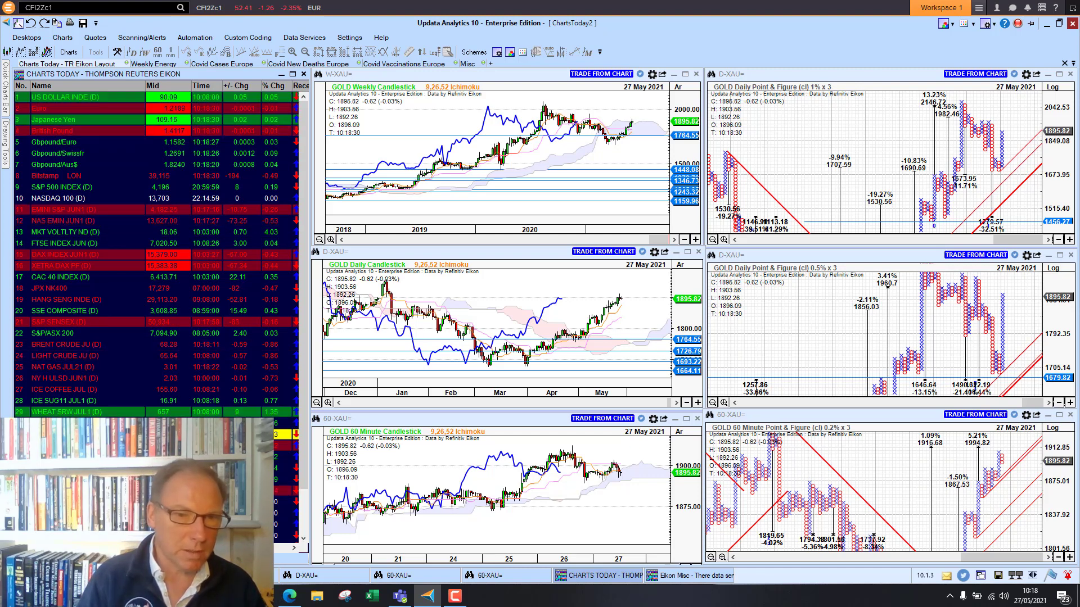
Step: Move from the gold charts to silver, then switch to the Weekly Energy layout showing Brent crude
key("Page_Down")
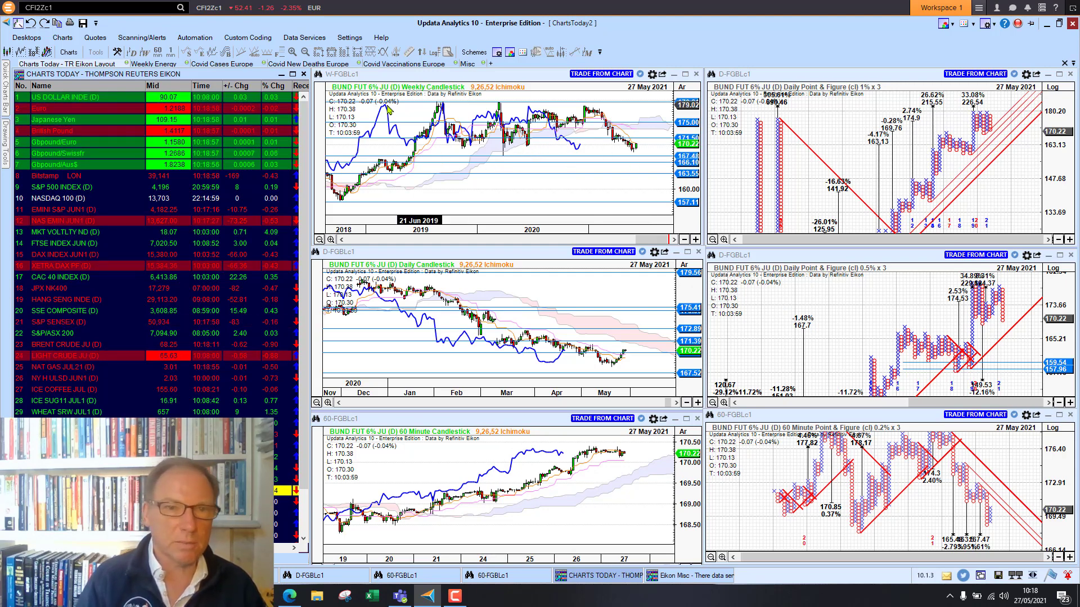
left_click(152, 64)
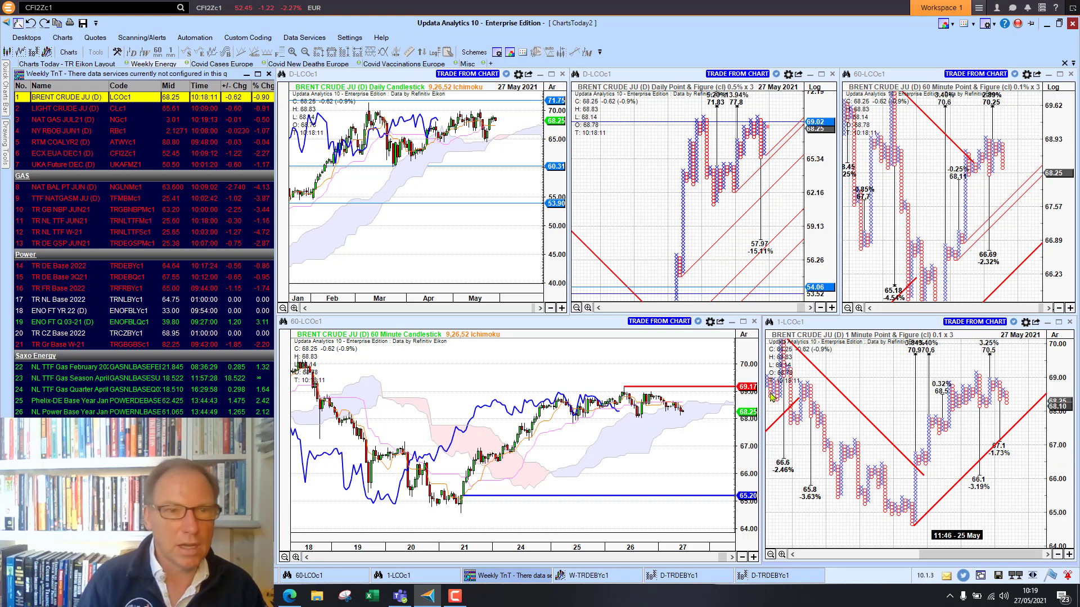
Step: Chart LIGHT CRUDE JU, NAT GAS JUL21, RTM COALYR2 and ECX EUA DEC1 in turn
left_click(62, 109)
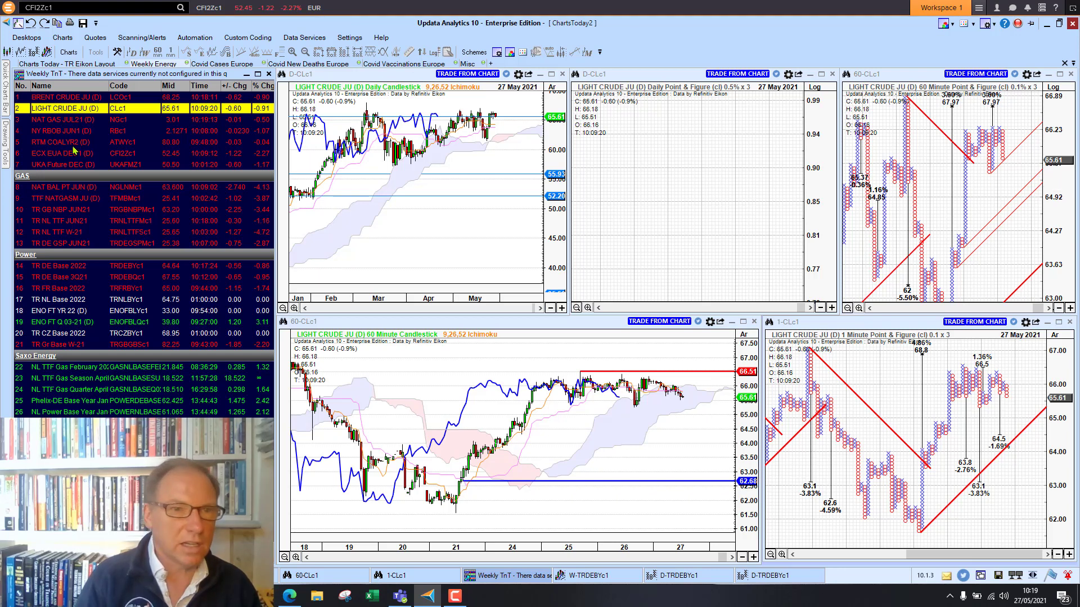
left_click(65, 120)
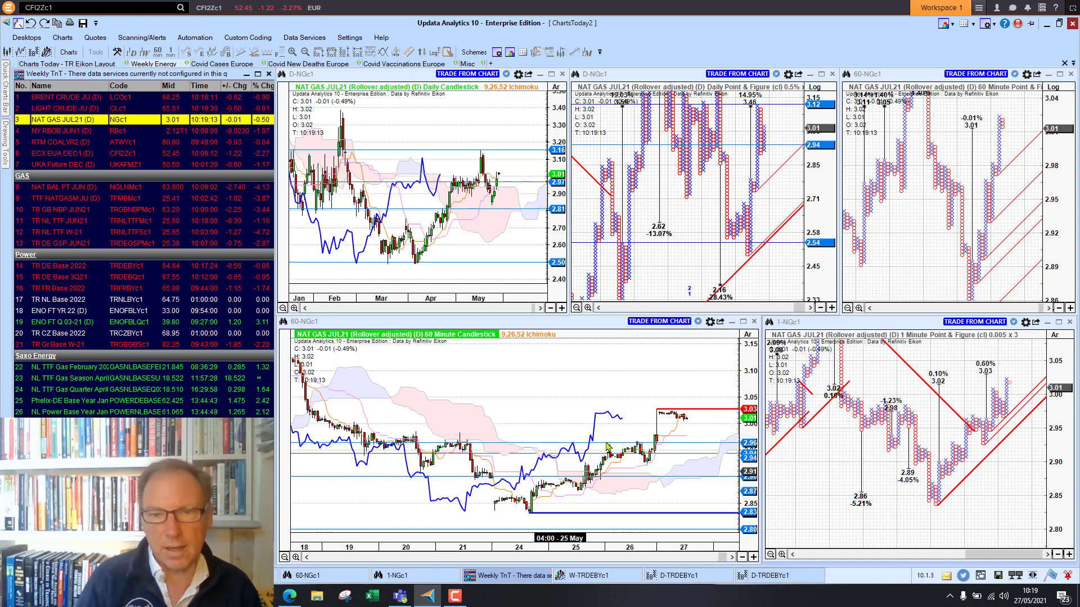
left_click(43, 143)
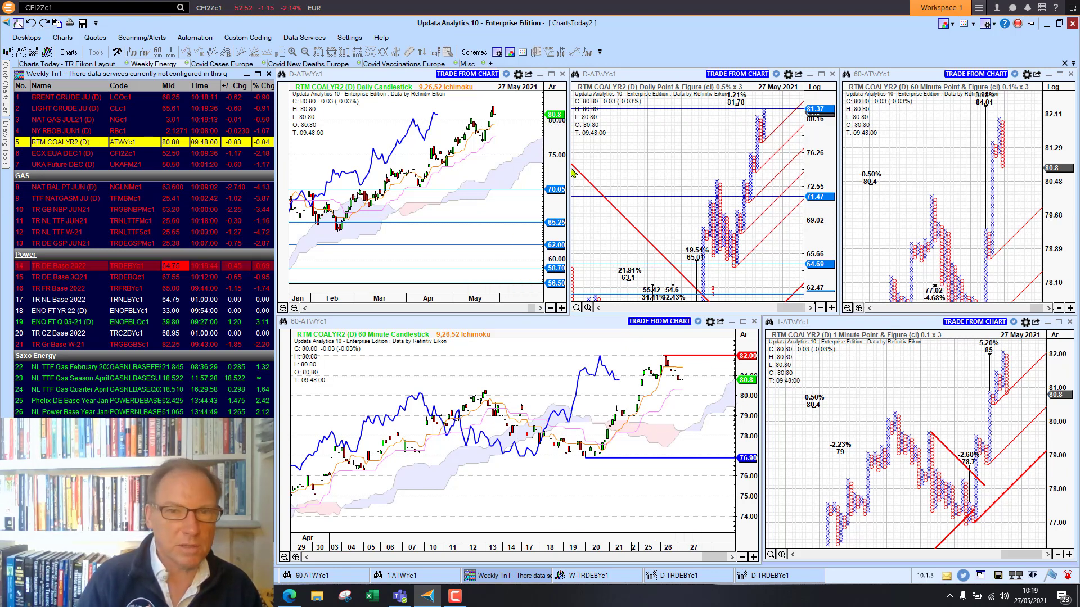
left_click(57, 153)
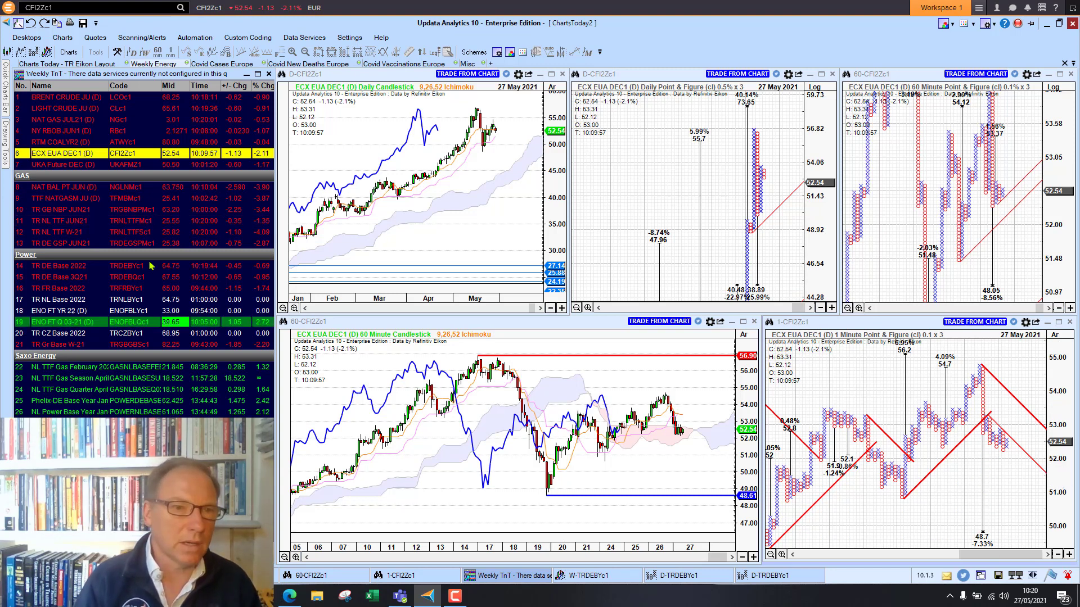
Step: Halve the 1-minute point-and-figure box size to 0.05, then restore it to 0.1
left_click(1068, 555)
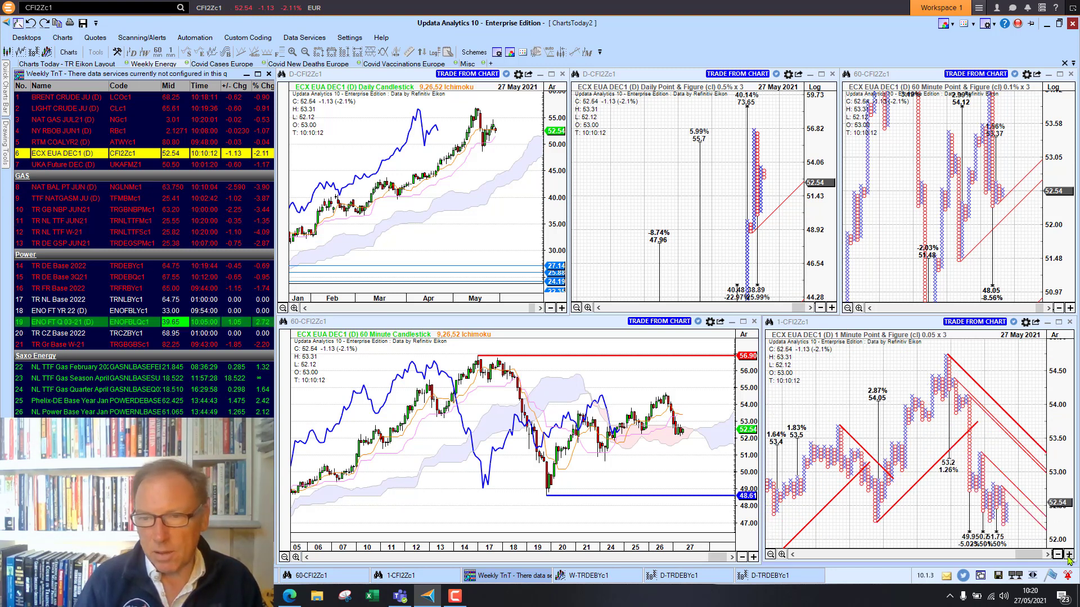
scroll(990, 493, "down", 3)
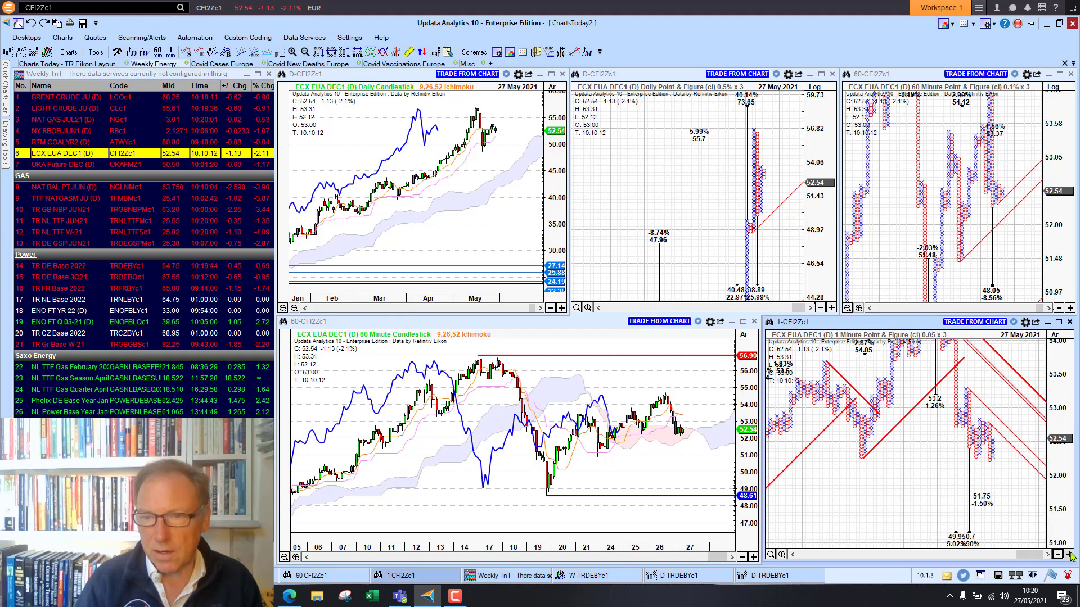
key("minus")
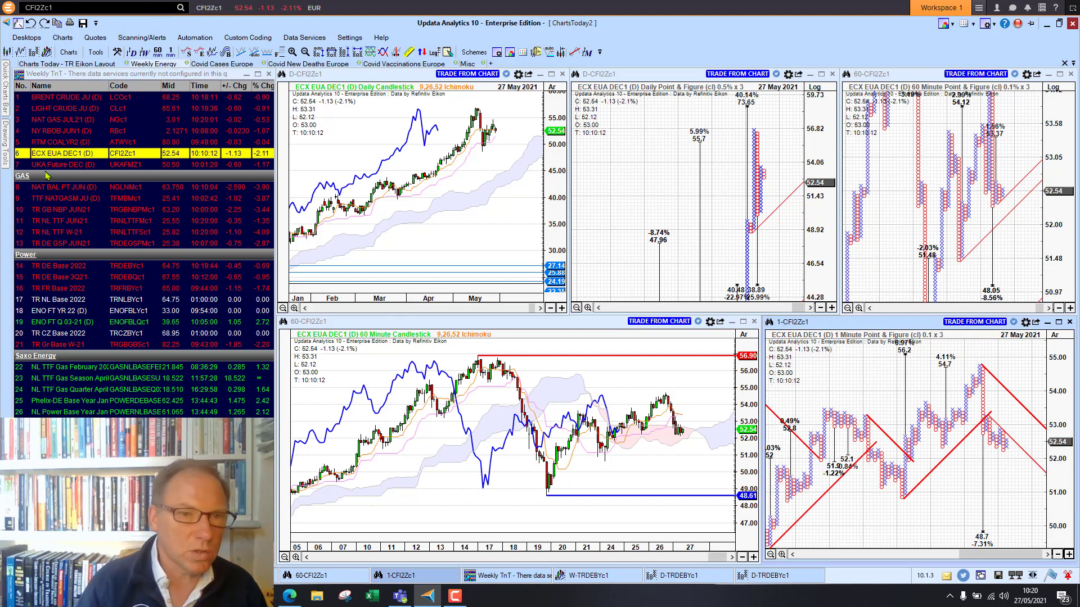
Step: Chart NAT BAL PT JUN, TTF NATGASM JU, TR DE Base 2022, ENO FT YR 22 and ENO FT Q 03-21
left_click(41, 190)
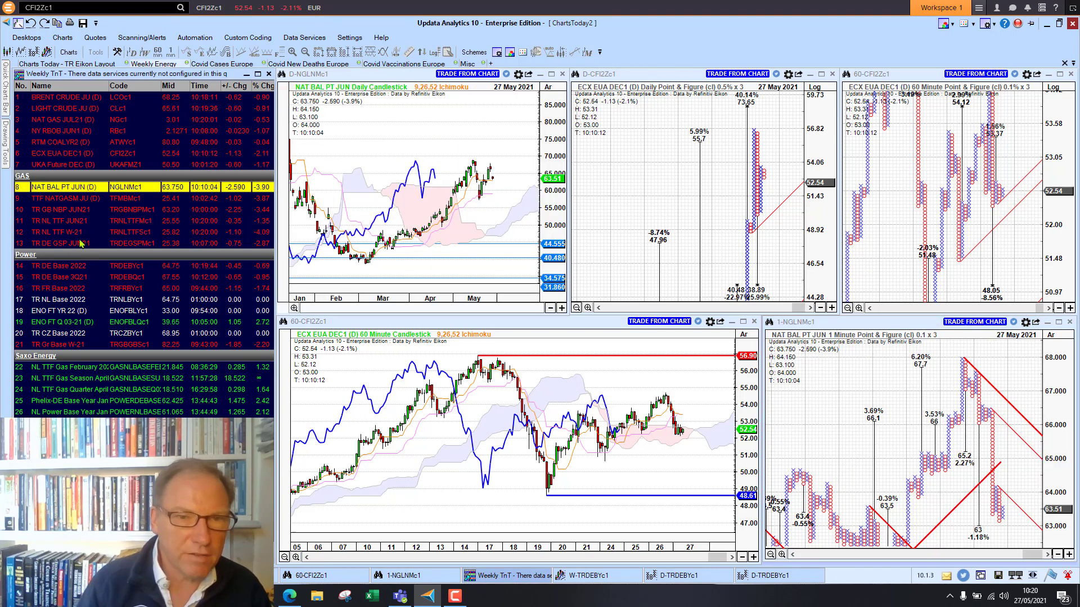
left_click(51, 200)
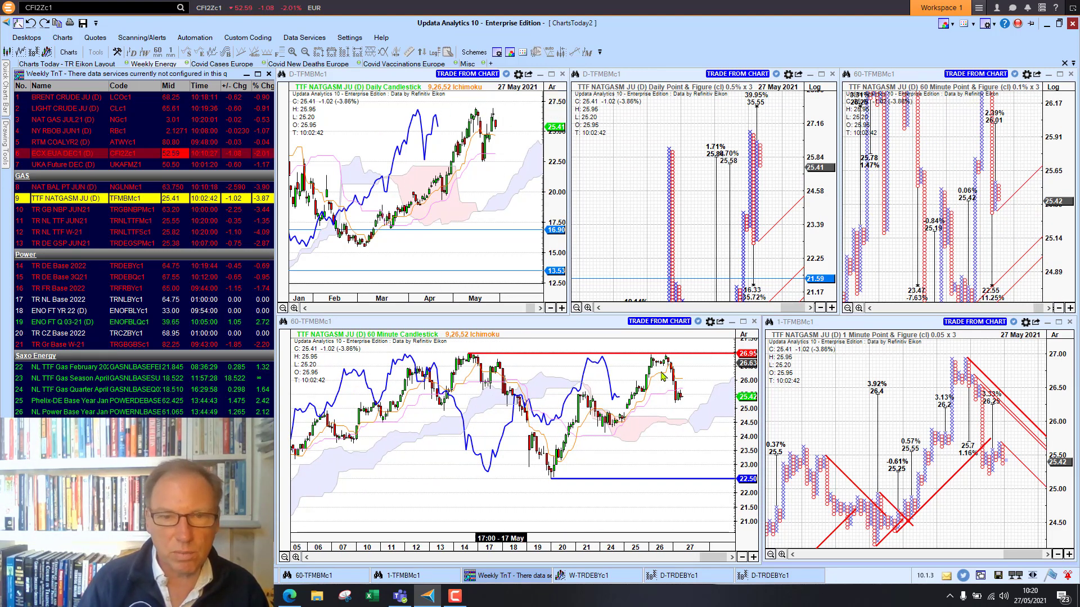
left_click(67, 270)
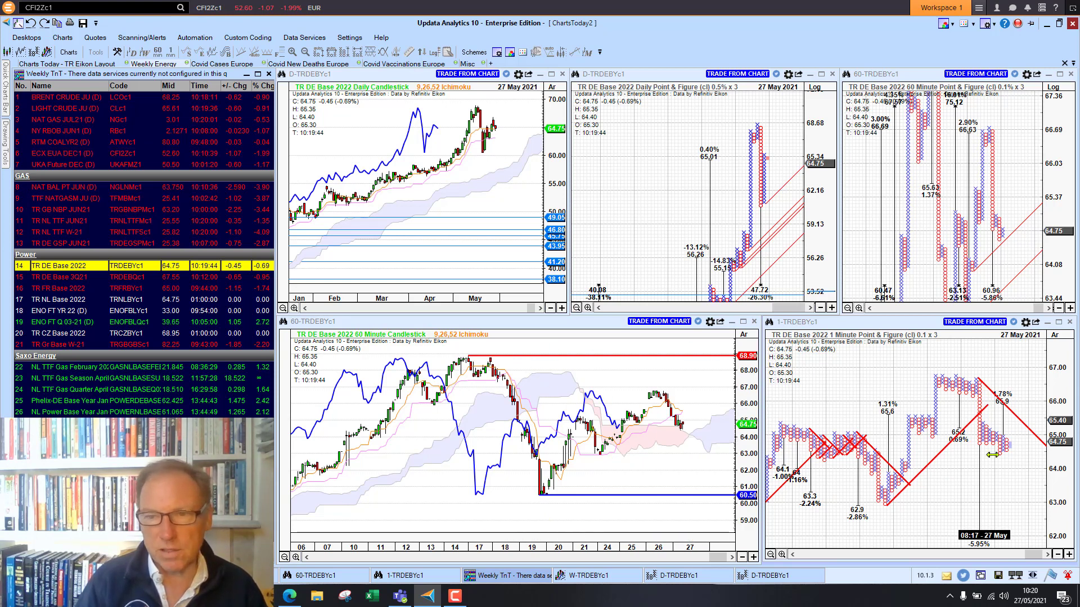
left_click(61, 313)
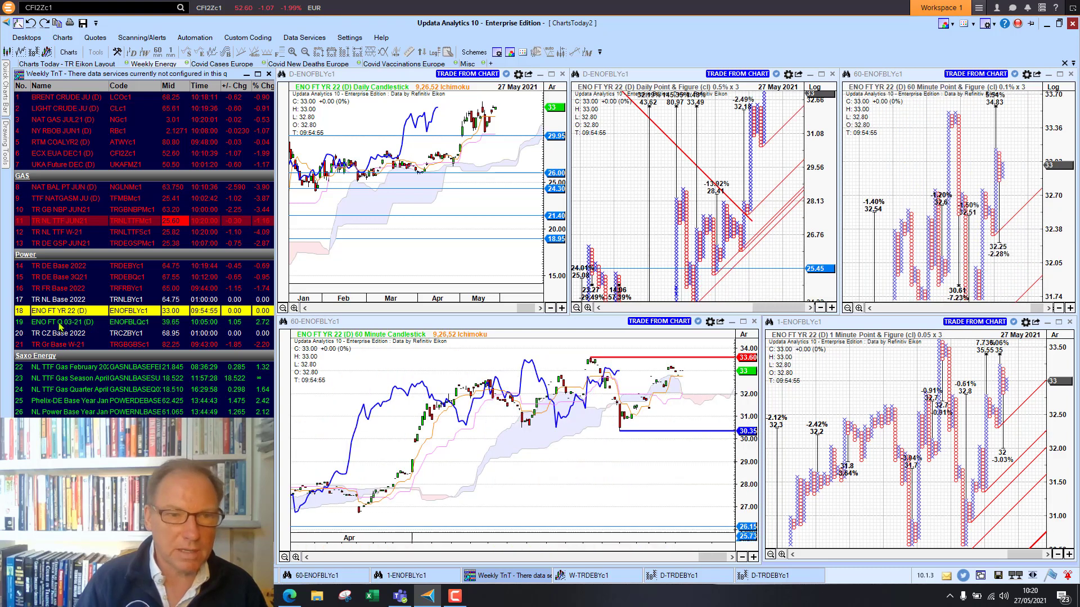
left_click(60, 323)
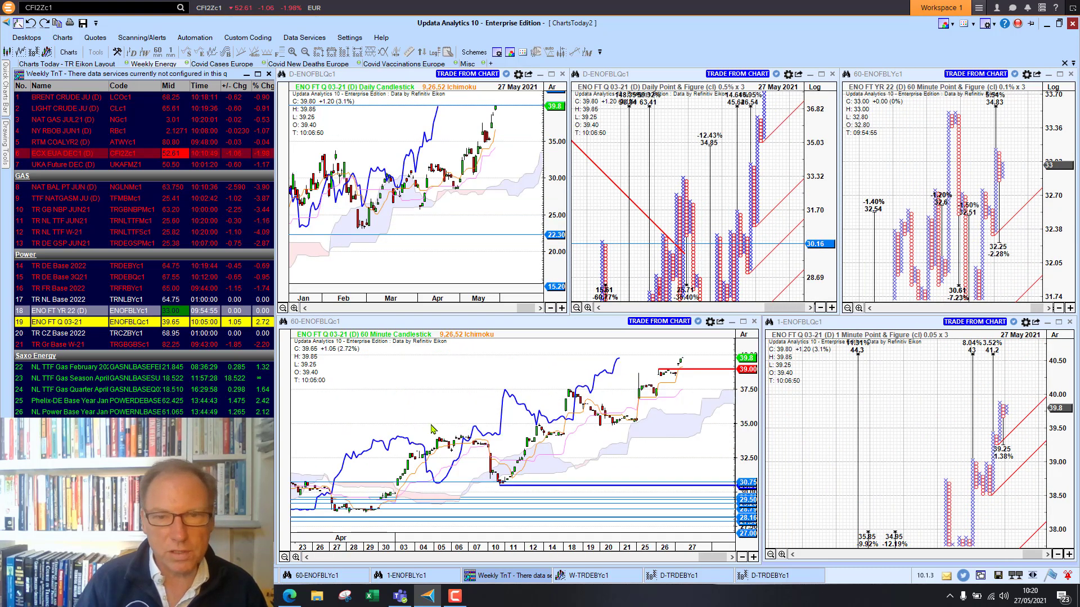